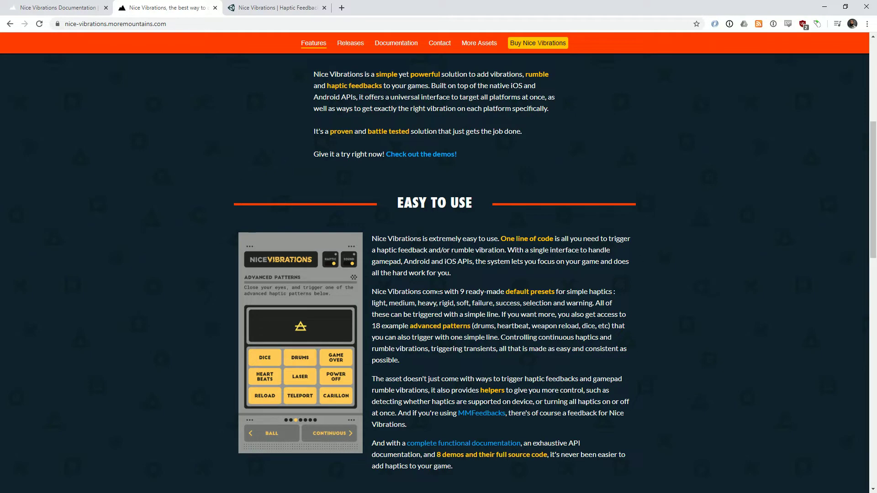
Skim the Nice Vibrations feature page down to its demo links and switch to the Unity editor.
scroll(705, 283, down, 1)
scroll(601, 308, down, 5)
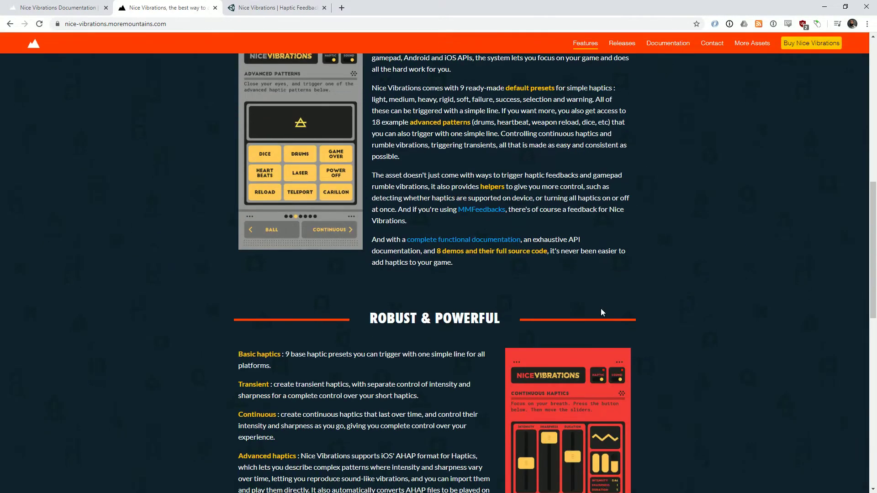
scroll(601, 308, down, 4)
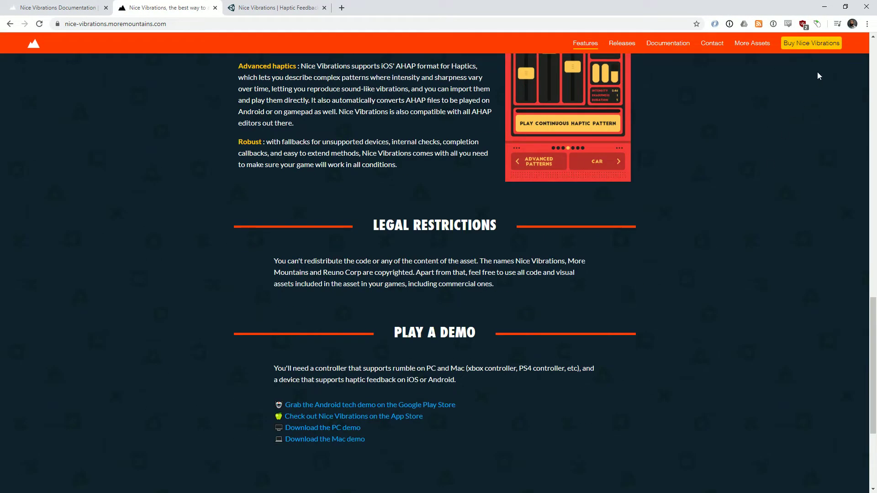
click(824, 8)
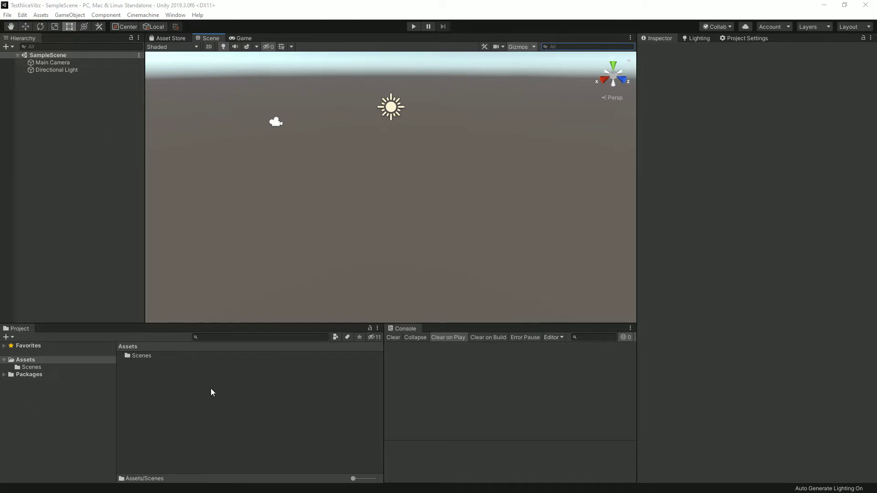
Search the Asset Store for "nice vibrations" and open the page of Nice Vibrations | Haptic Feedback for Mobile & Gamepads.
click(146, 354)
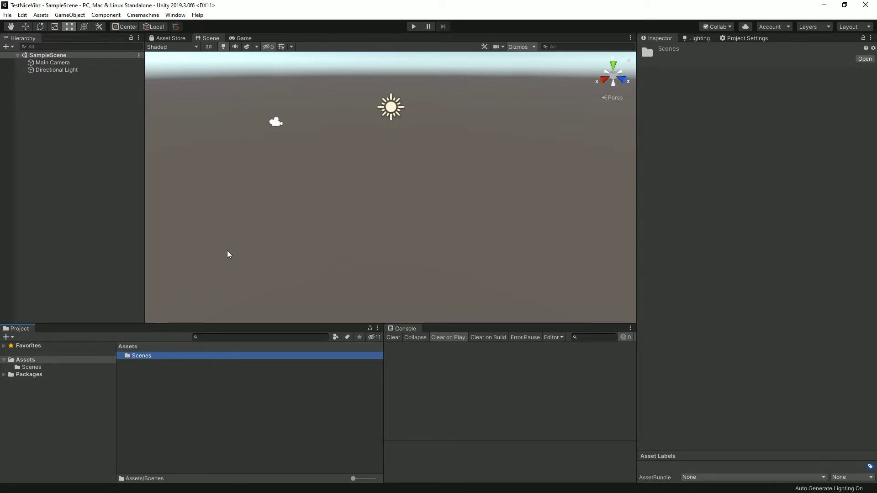
click(176, 39)
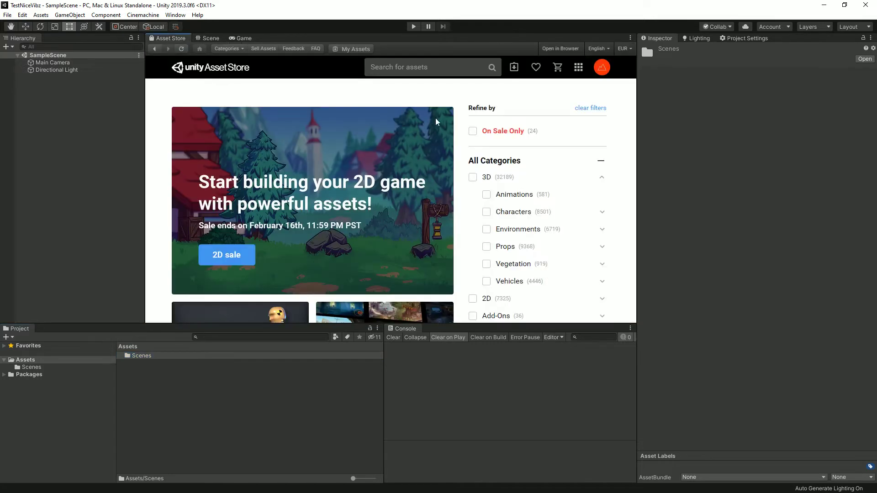
click(410, 67)
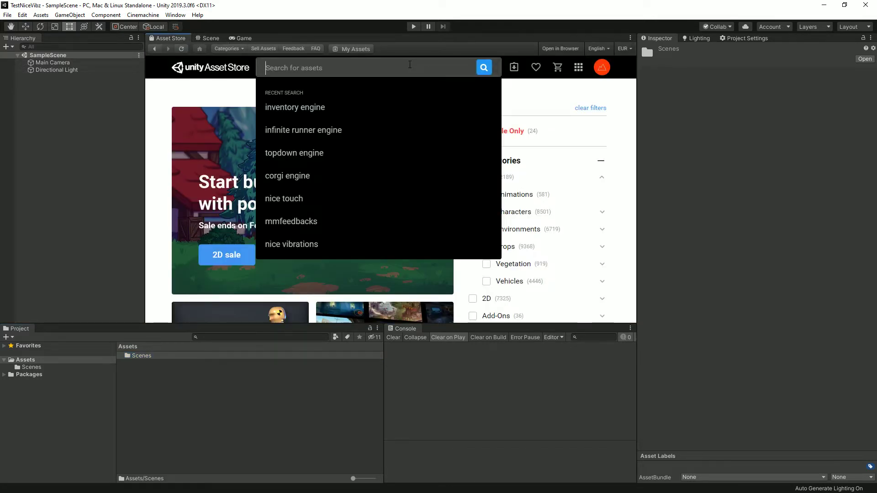
text(nice vibrati)
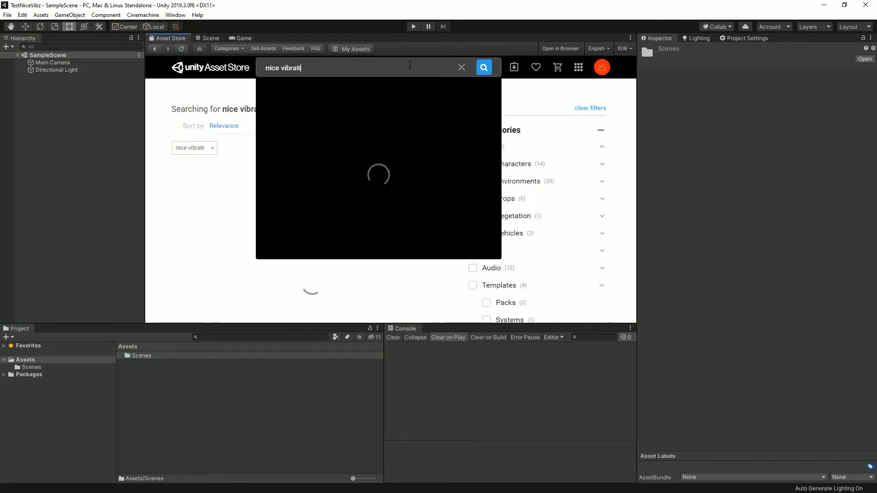
text(ons)
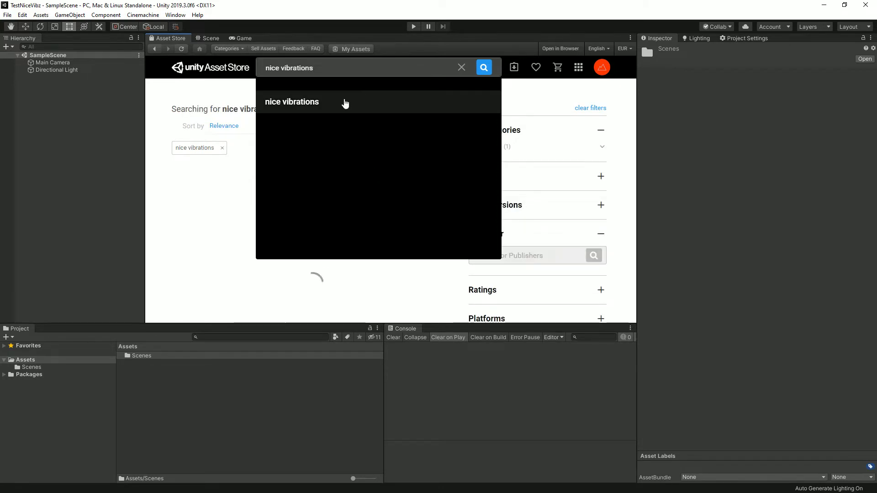
click(346, 102)
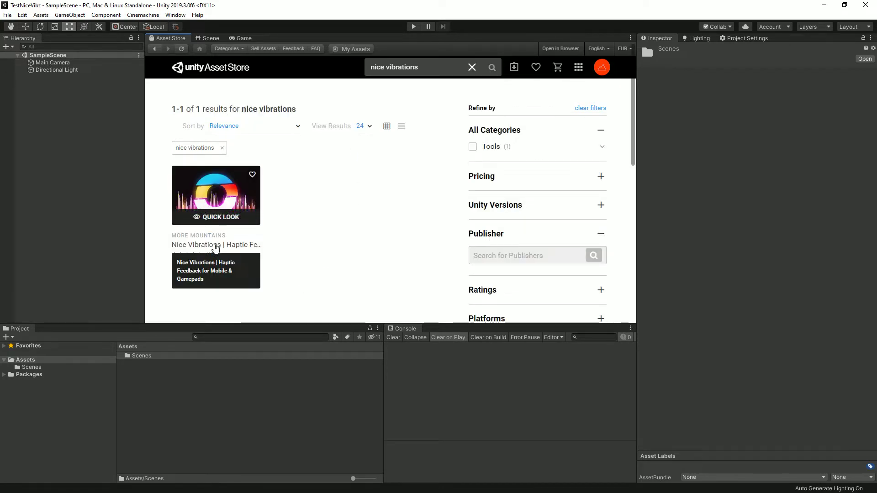
click(215, 247)
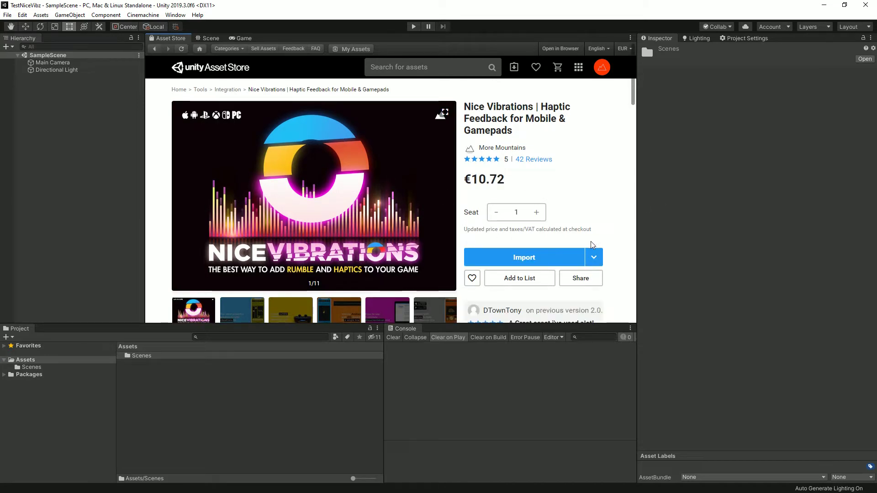
Import the full Nice Vibrations package including its Package Manager dependencies, and clear the console messages.
click(529, 261)
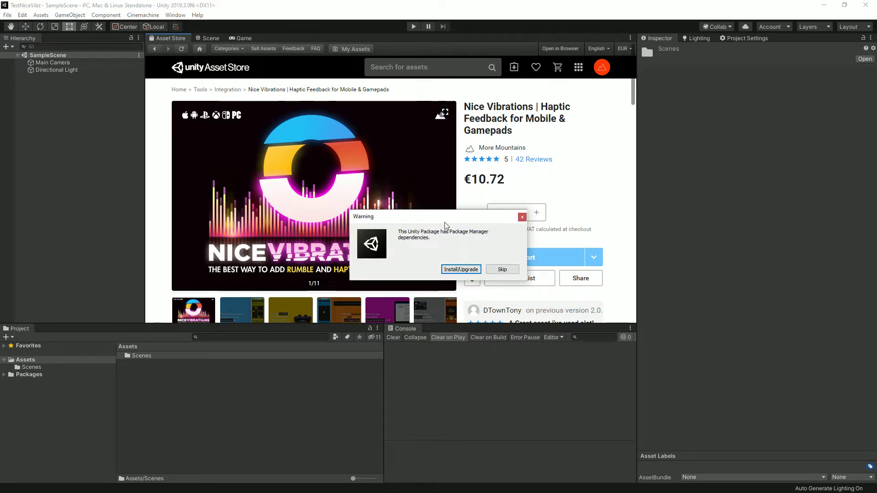
drag(445, 224, 432, 203)
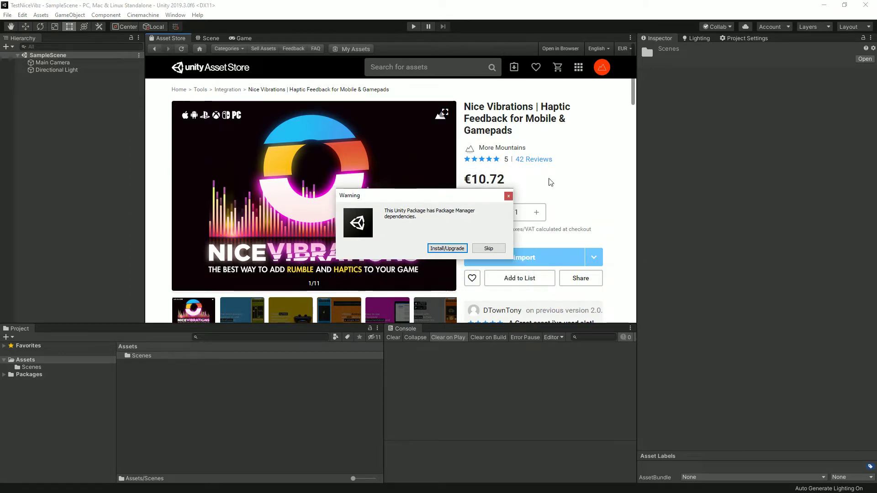
click(449, 248)
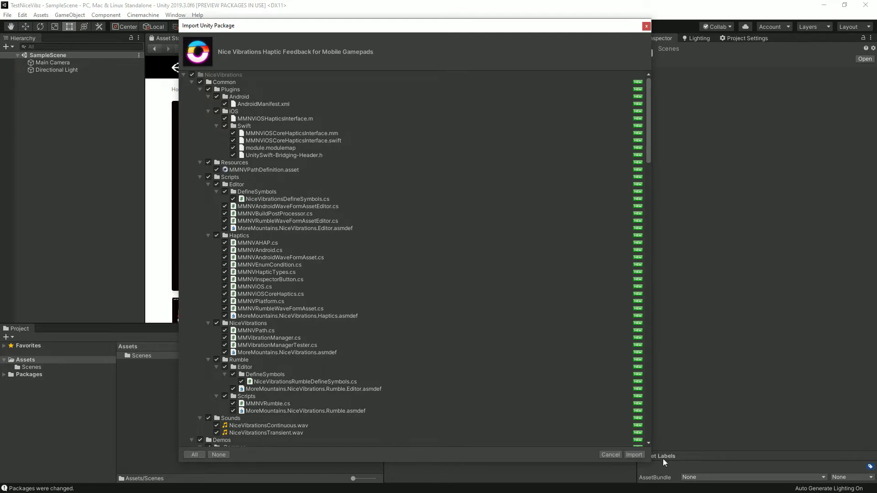
click(637, 457)
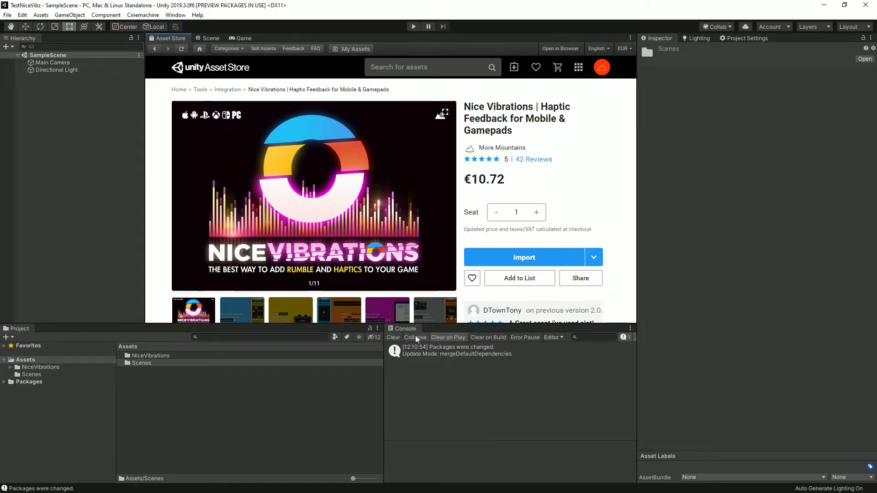
click(393, 337)
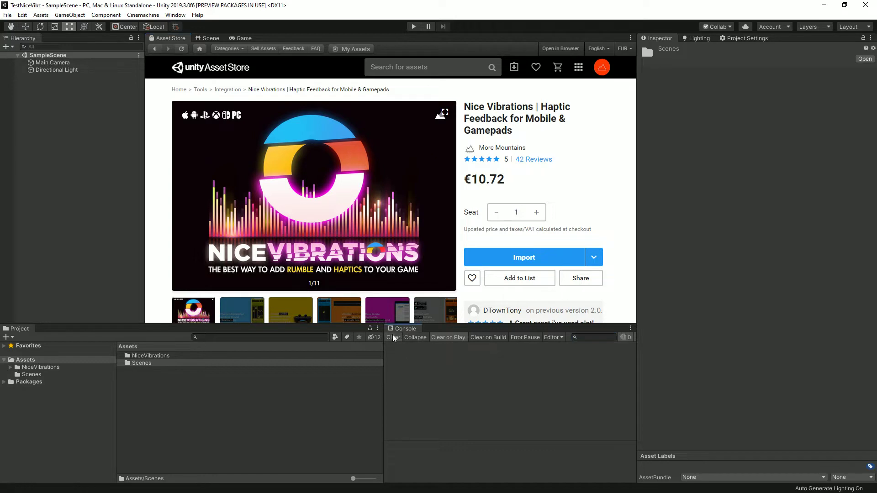
Examine the contents of the imported NiceVibrations folder and read its readme file.
click(152, 356)
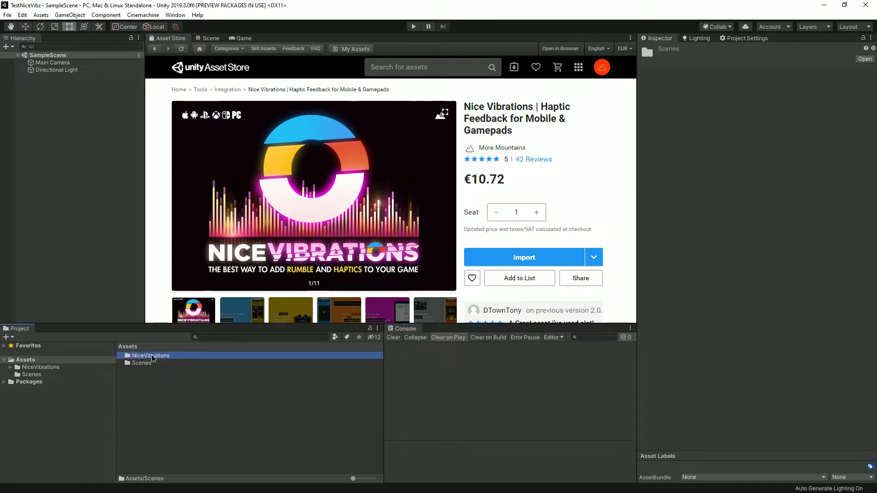
click(11, 367)
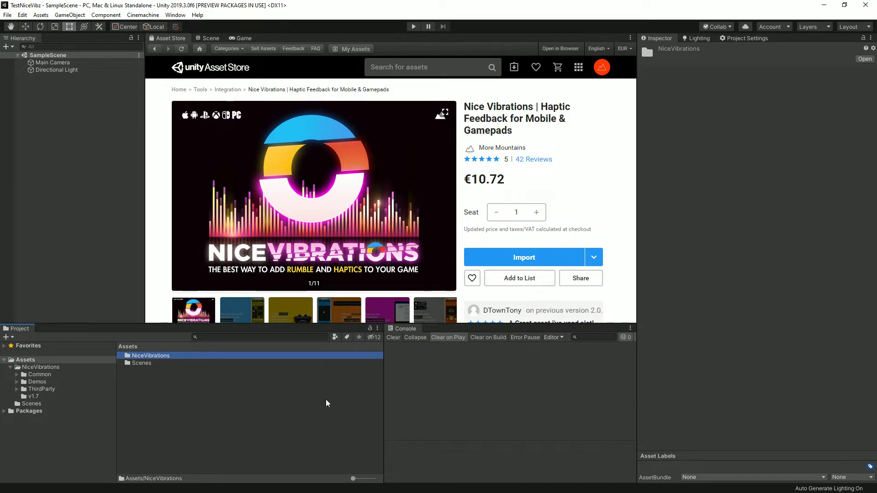
click(383, 388)
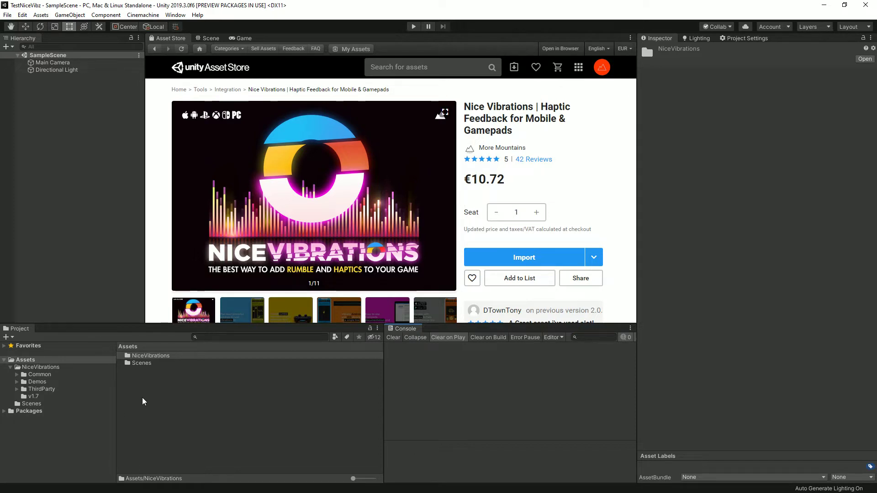
click(38, 368)
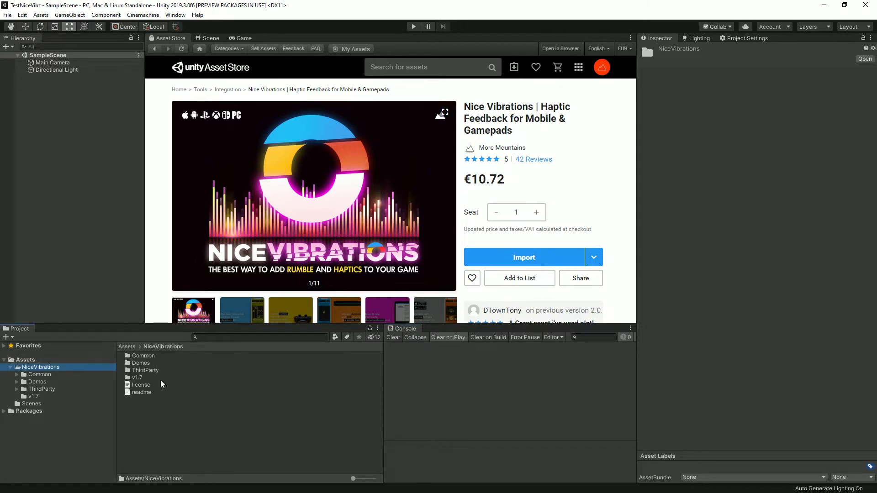
click(142, 392)
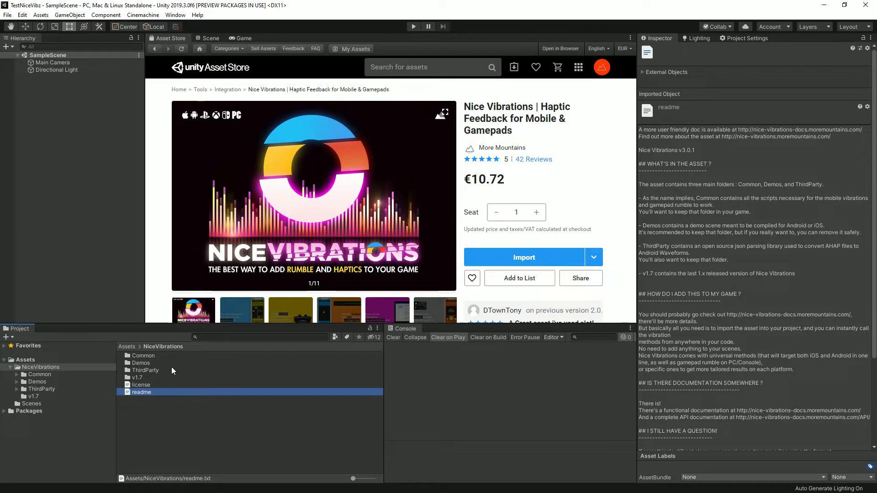
Show the Scene view and look through the NiceVibrations Common folder and the _Common subfolder of Demos.
click(51, 375)
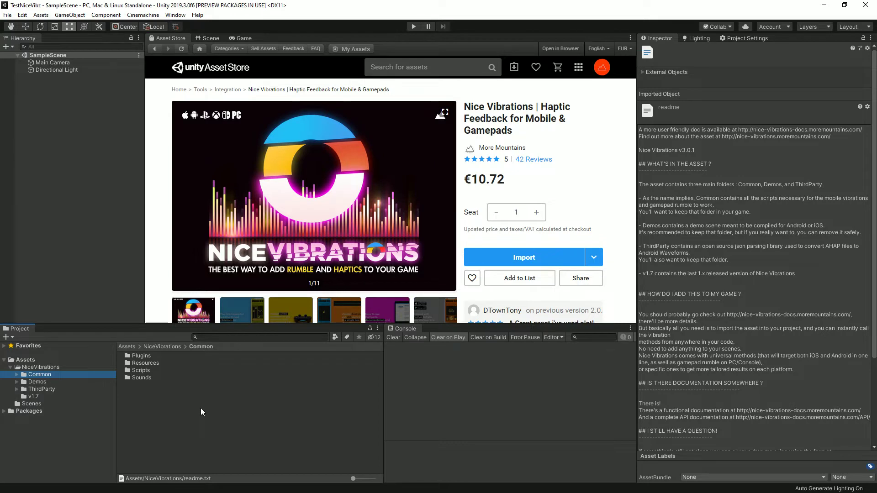
click(209, 38)
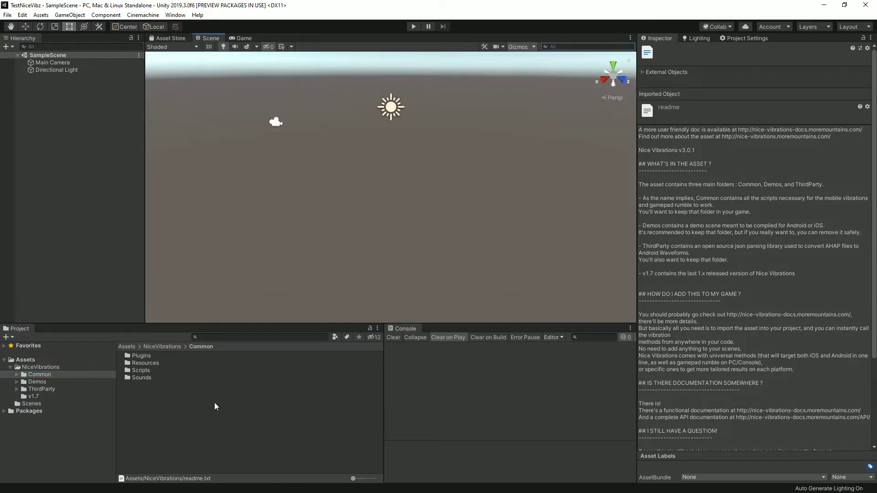
click(38, 381)
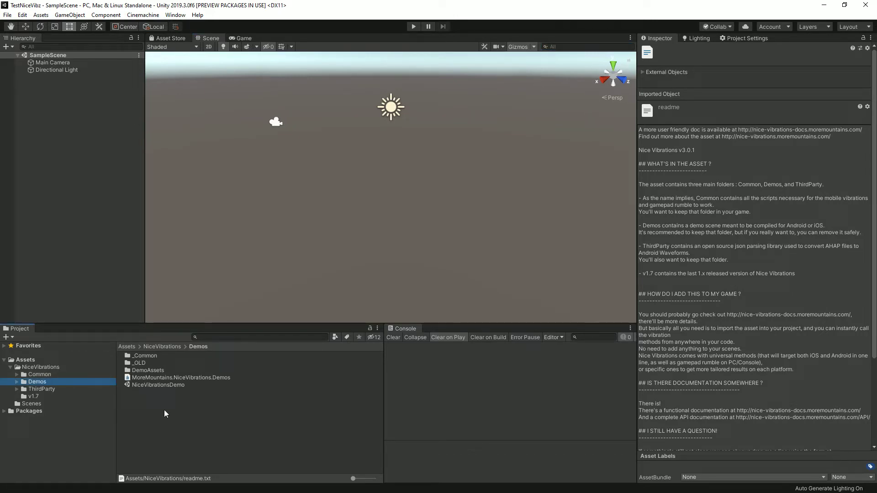
click(165, 355)
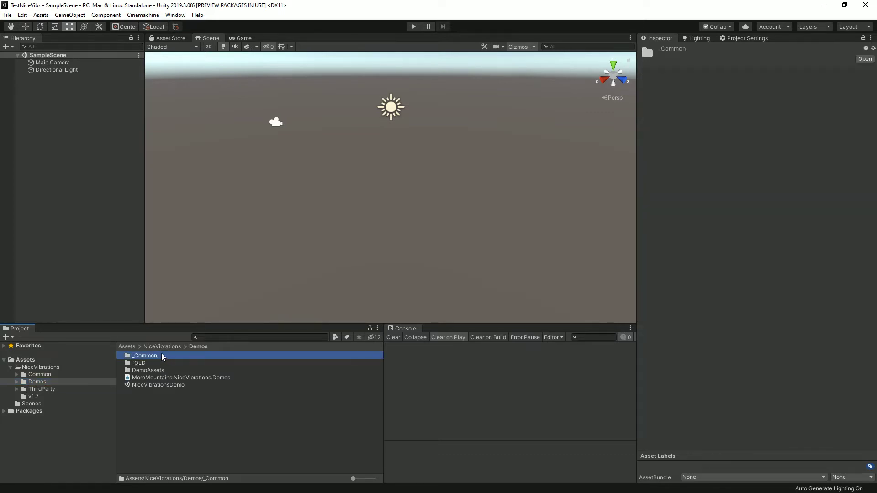
double_click(163, 356)
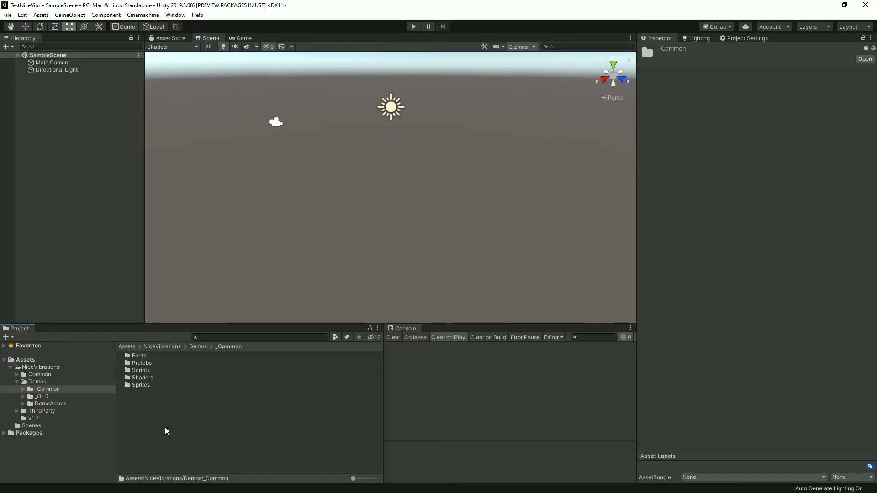
Open the v1Demo scene from the _OLD demos folder and frame its Canvas in the Scene view in 2D mode.
click(50, 396)
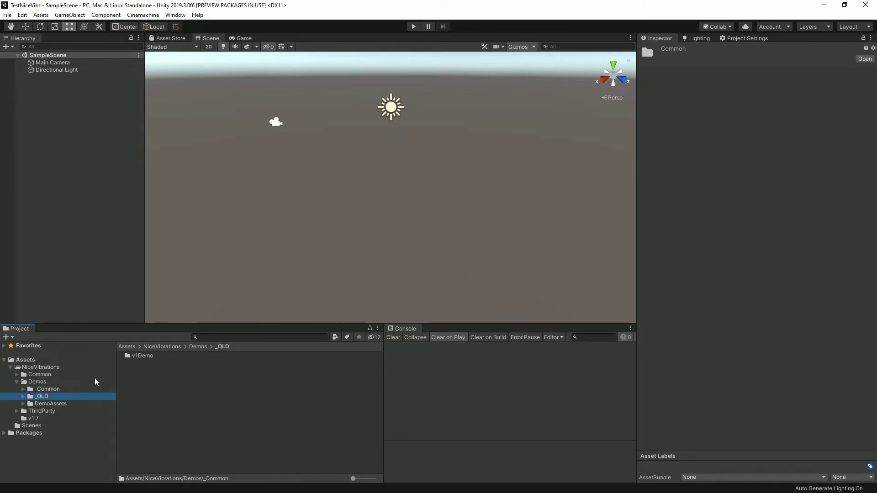
double_click(165, 357)
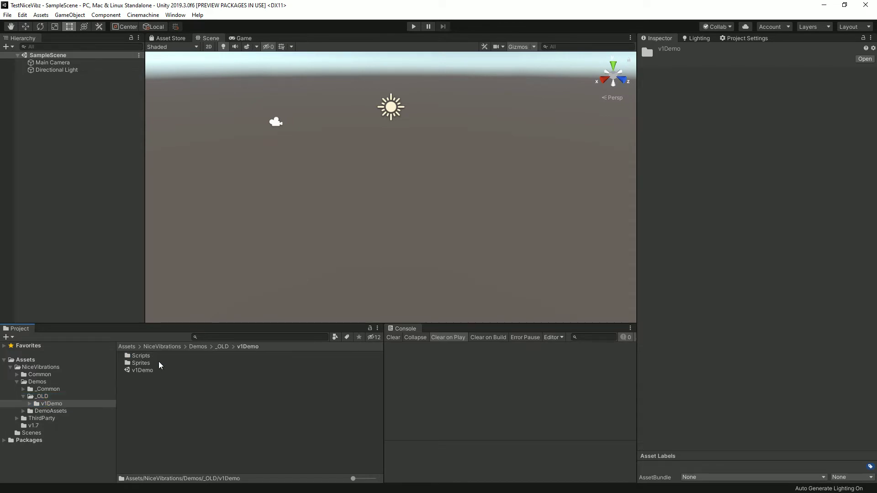
double_click(154, 372)
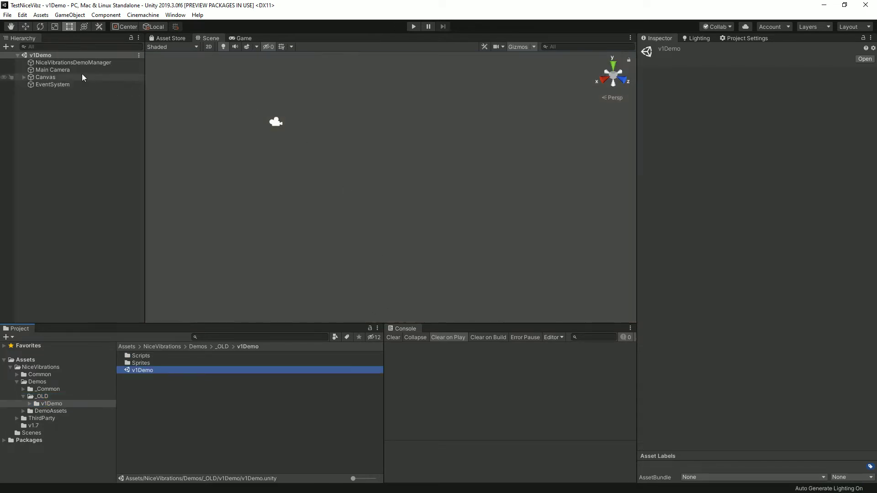
double_click(65, 77)
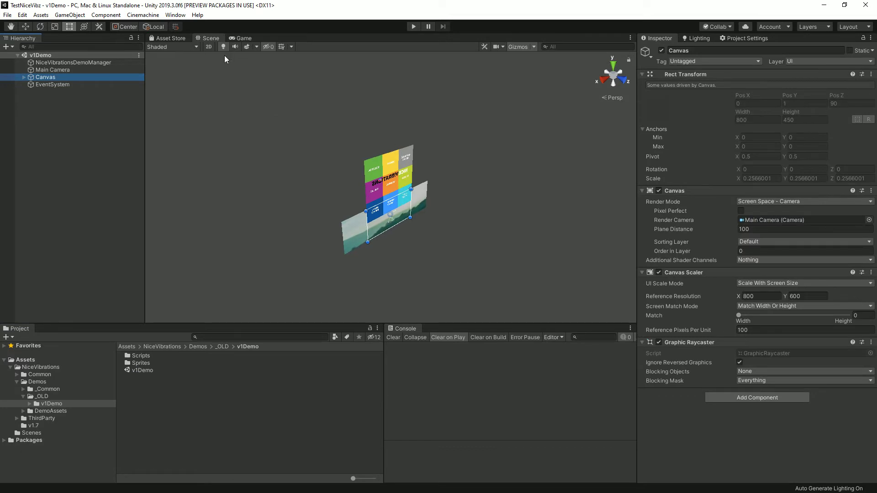
click(208, 47)
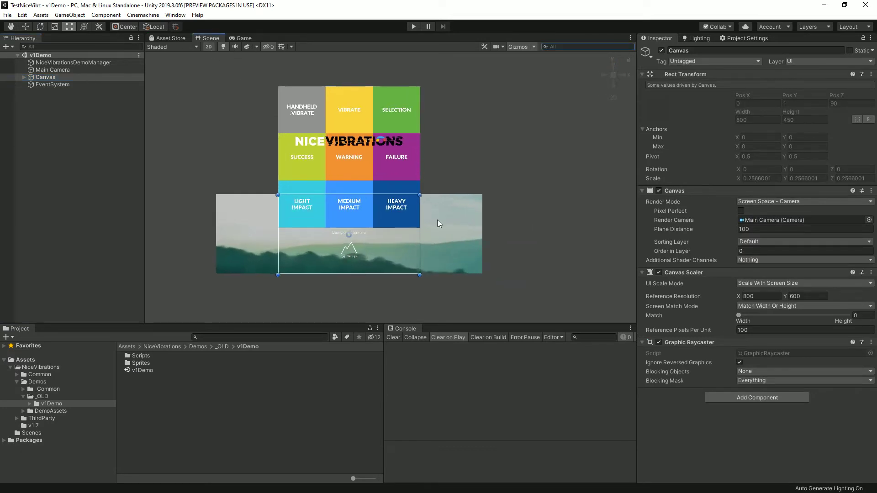
middle_drag(443, 290, 461, 296)
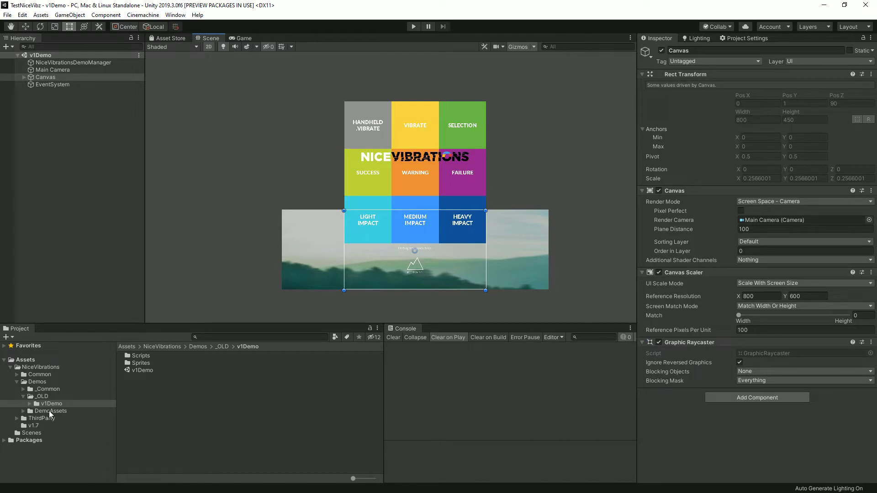
Open the NiceVibrationsDemo scene from the Demos folder and view its panels in the Scene view.
click(44, 383)
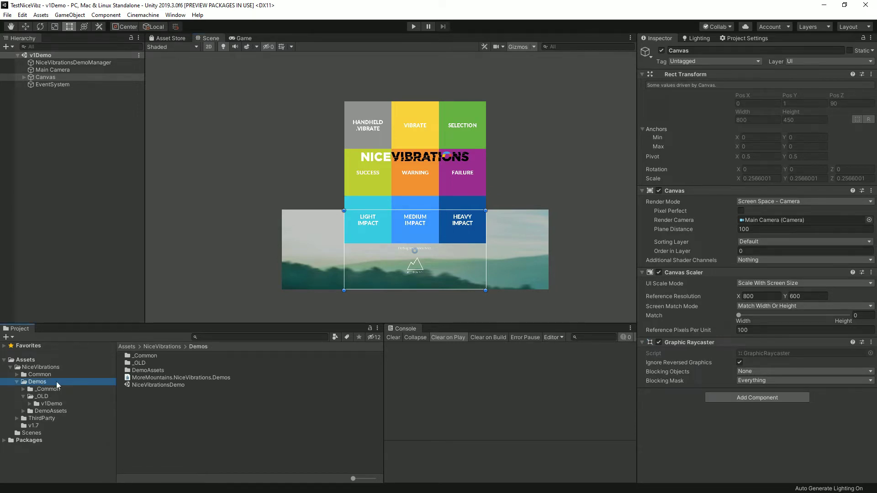
double_click(169, 385)
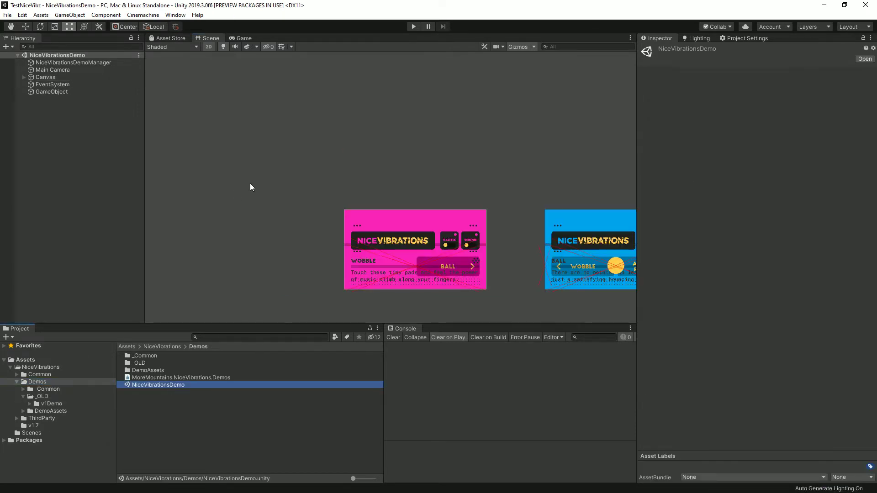
middle_drag(301, 209, 200, 130)
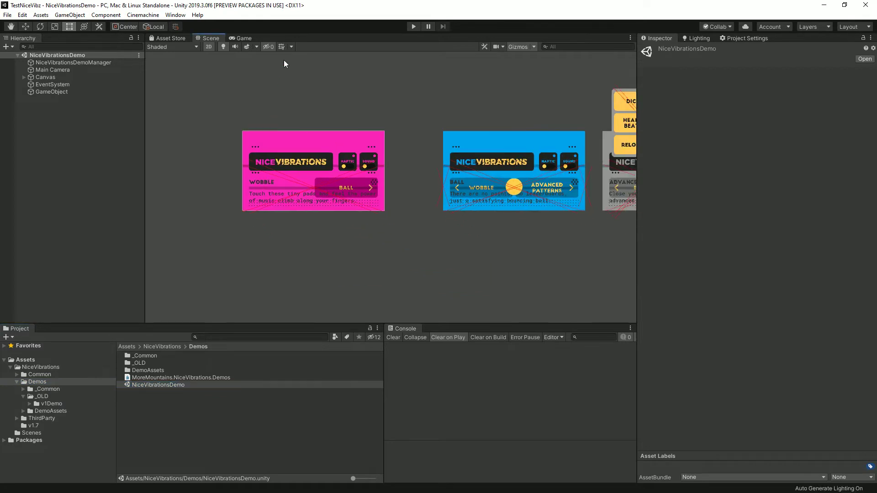
Show the Game view and preview the demo at iPhone7 Portrait (640x1136), settling on the iPhoneX portrait (1125x2436) resolution.
click(240, 38)
click(213, 47)
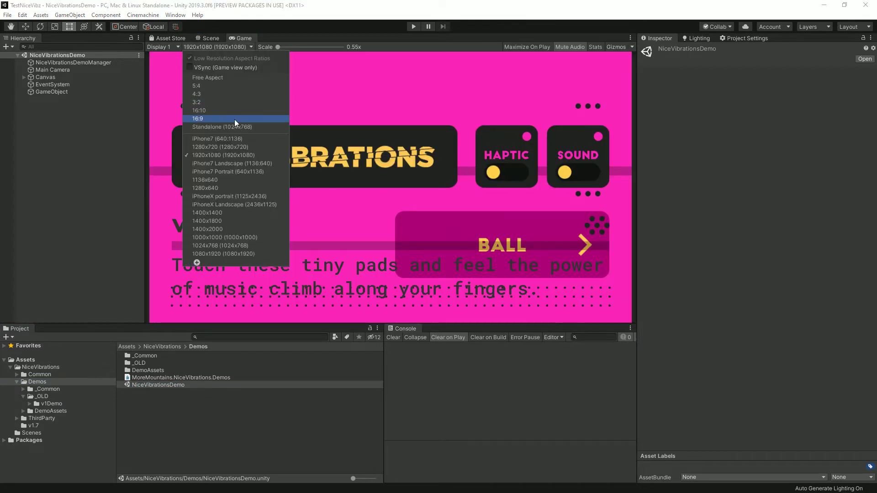
click(225, 173)
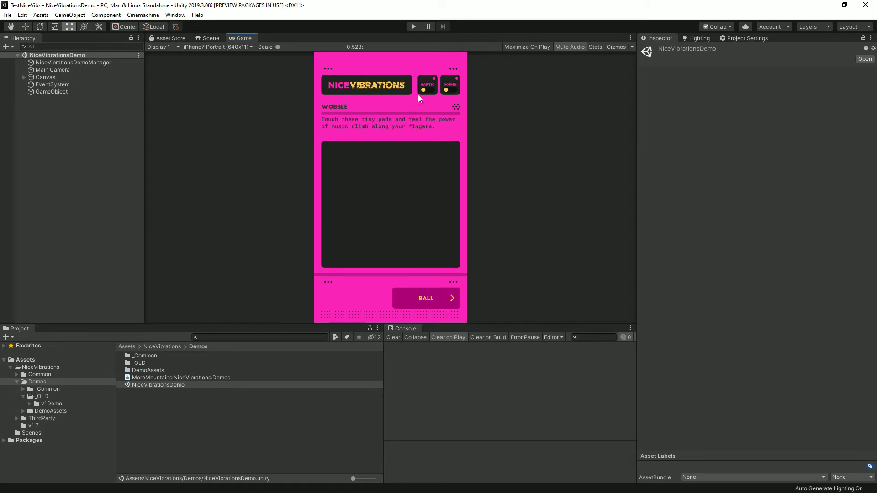
click(234, 48)
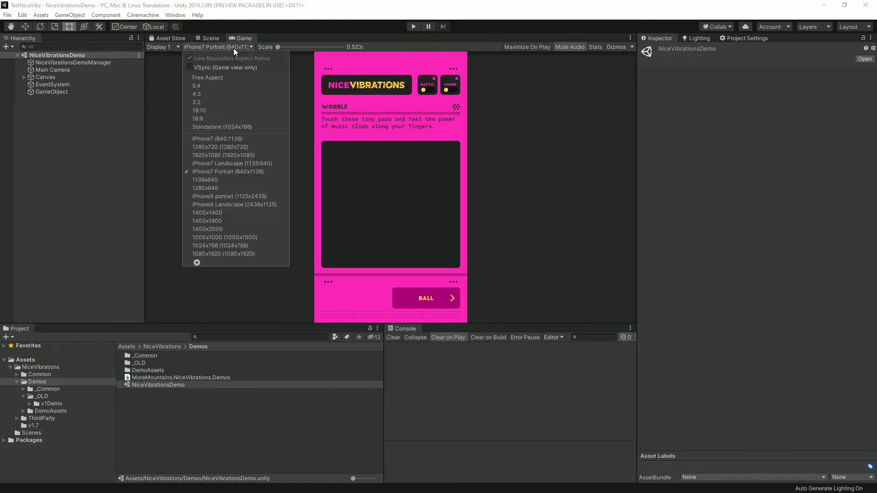
click(238, 201)
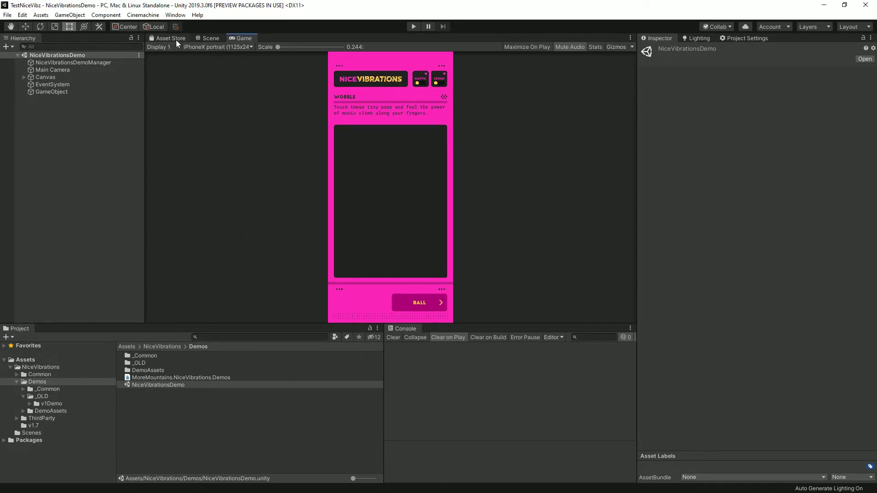
Examine the row of demo page panels in the Scene view, checking the Game view's resolution options in between.
click(209, 38)
scroll(298, 182, up, 5)
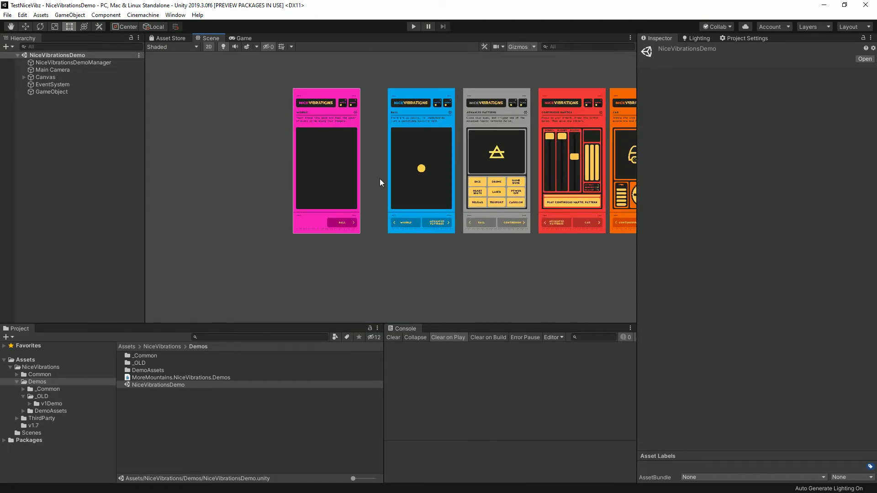
scroll(379, 182, up, 2)
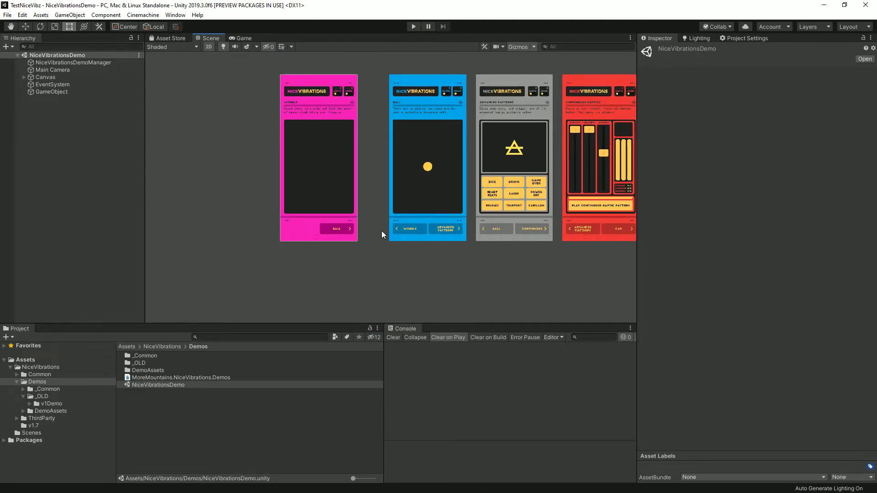
middle_drag(478, 264, 385, 292)
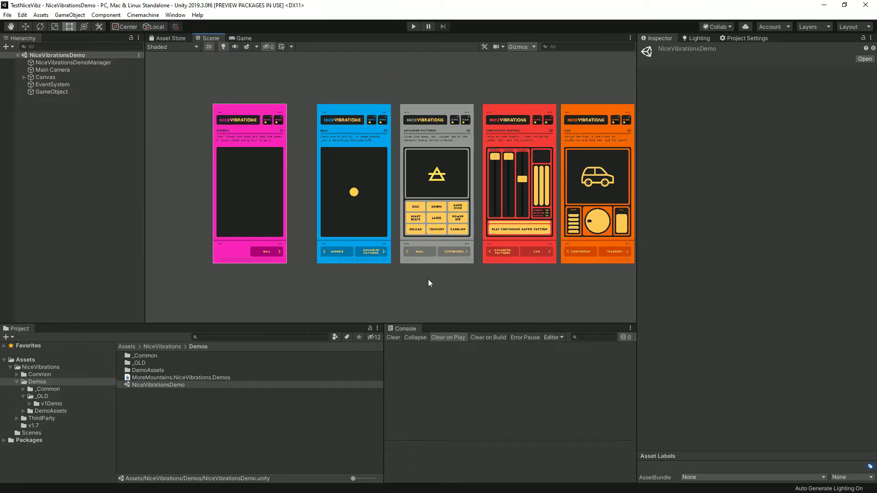
click(242, 39)
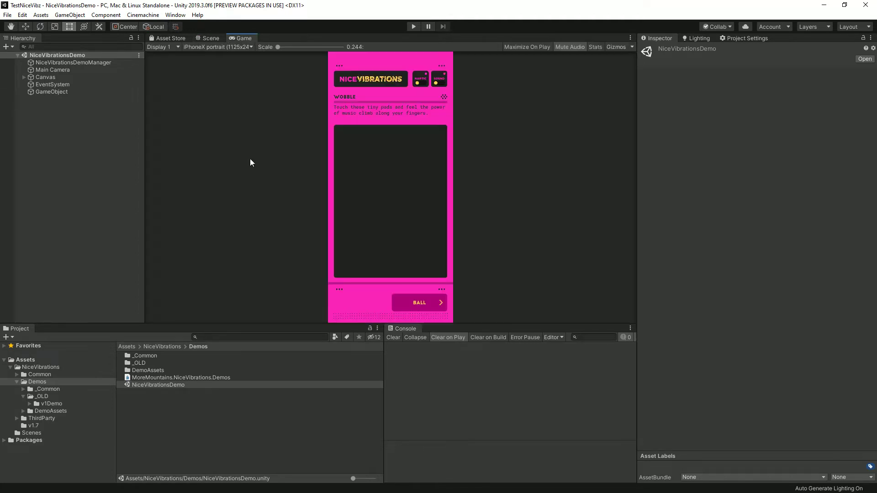
click(225, 47)
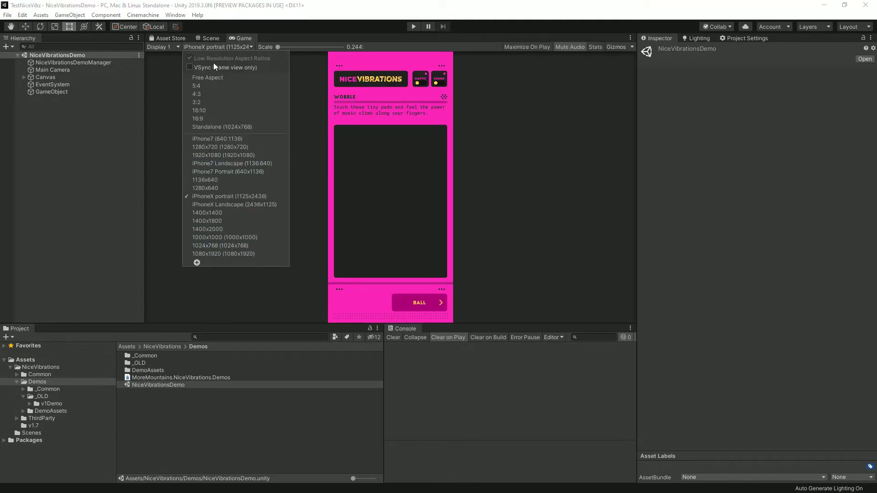
click(211, 38)
middle_drag(445, 160, 480, 182)
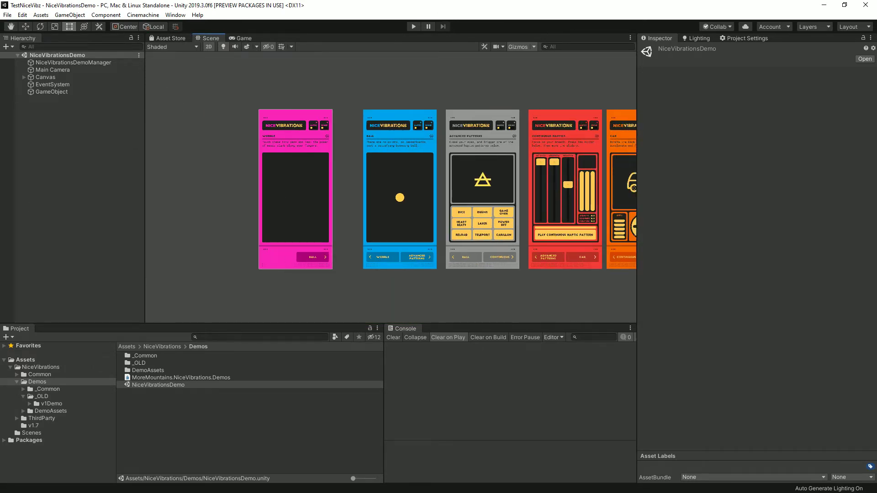
scroll(259, 169, up, 4)
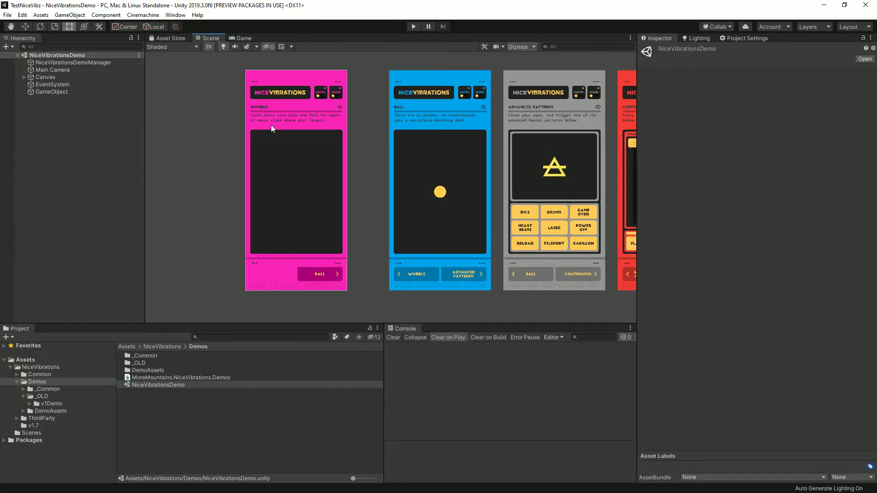
Play the demo scene and go from the Wobble page to the Ball page to try the bouncing ball.
click(410, 26)
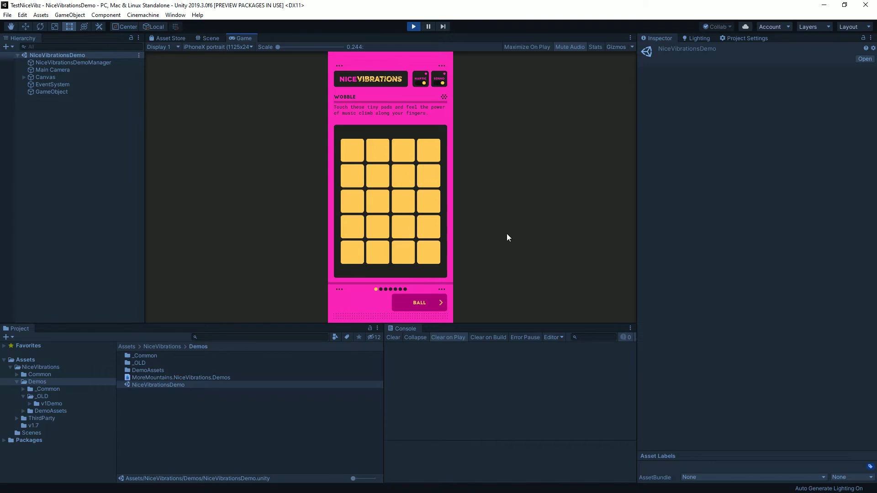
click(436, 303)
click(396, 239)
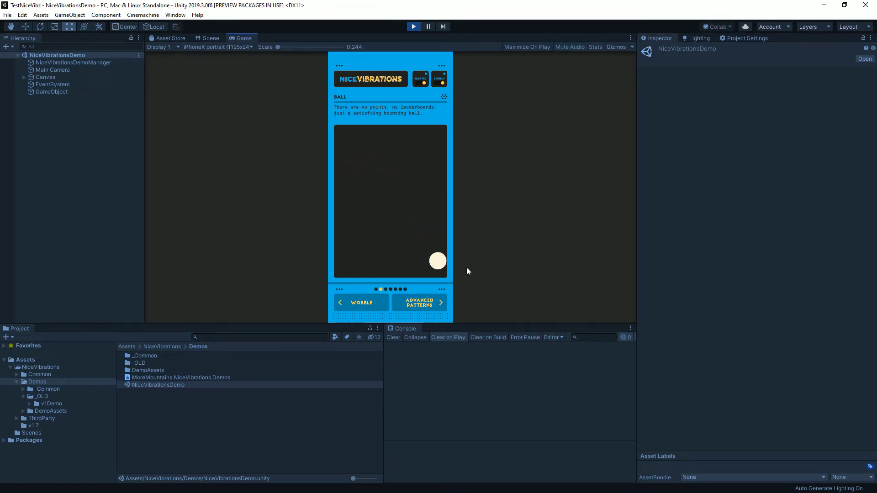
click(405, 259)
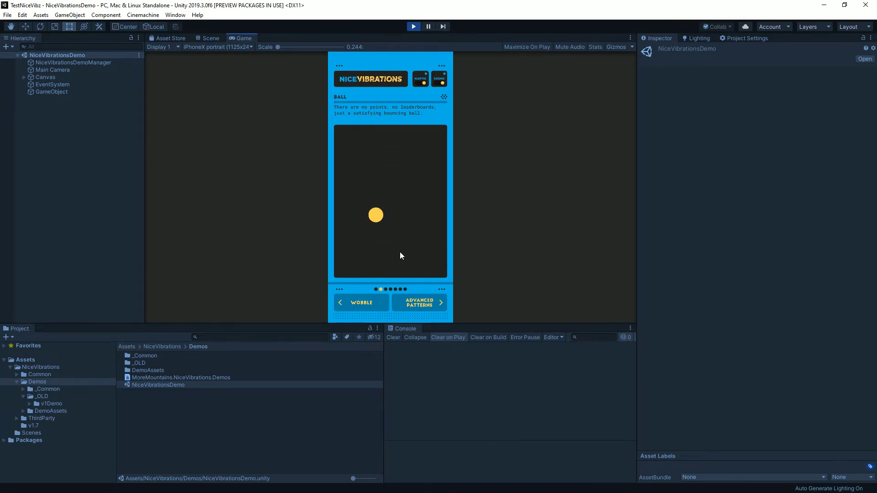
click(360, 255)
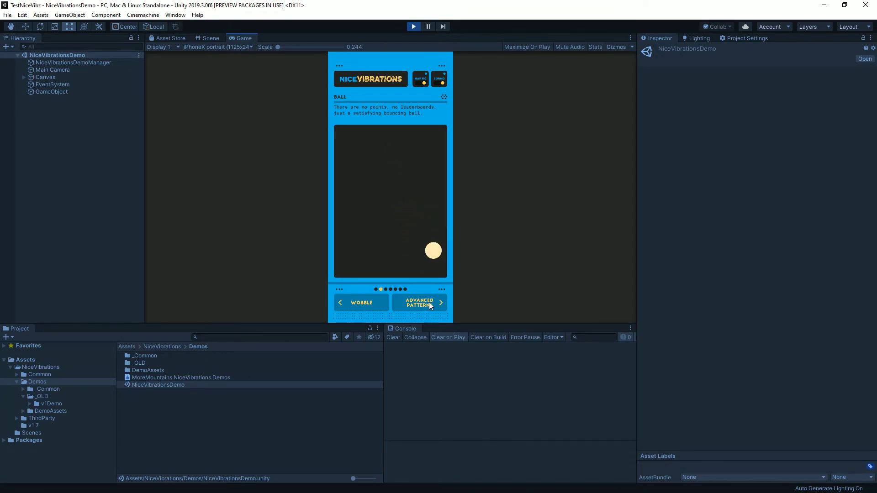
Go to the demo's Advanced Patterns page and trigger the Dice and Drums haptic patterns.
click(429, 305)
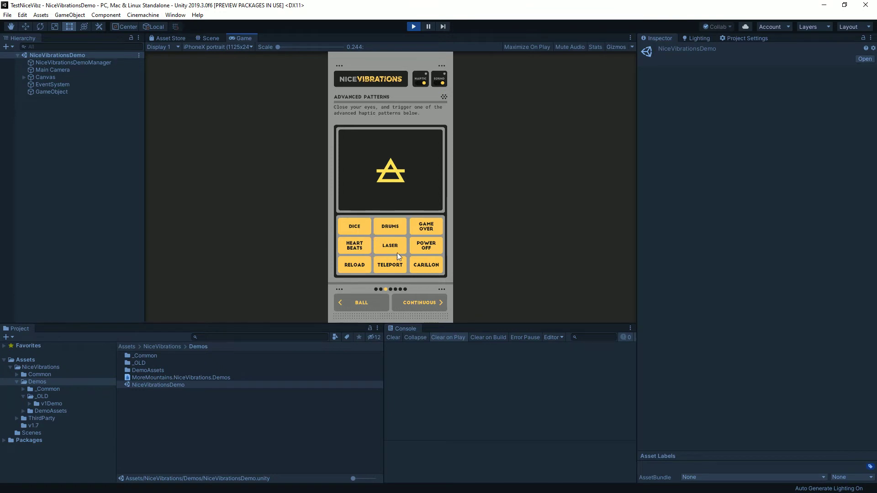
click(363, 228)
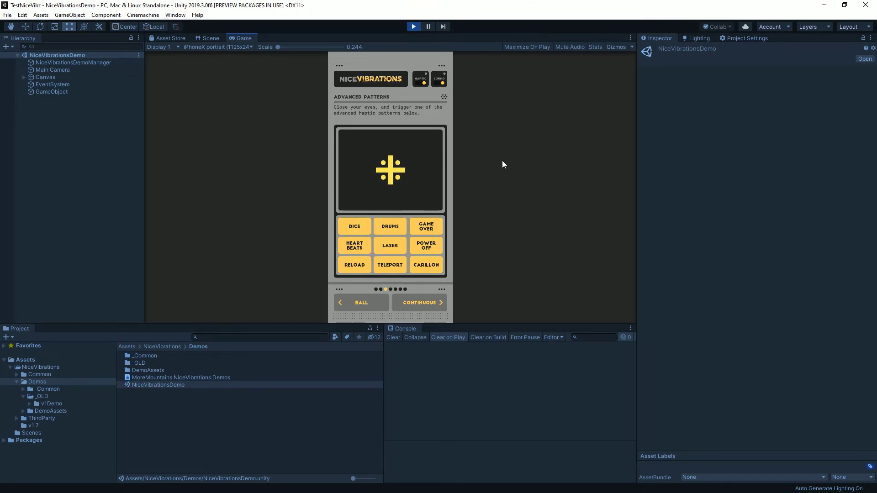
click(388, 227)
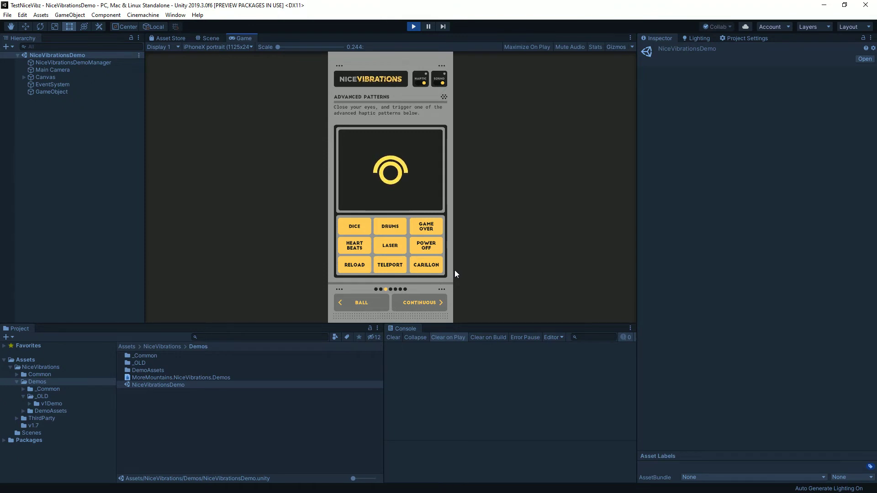
On the Continuous Haptics page, raise the duration, lower the intensity and sharpness, and play the continuous haptic pattern.
click(432, 305)
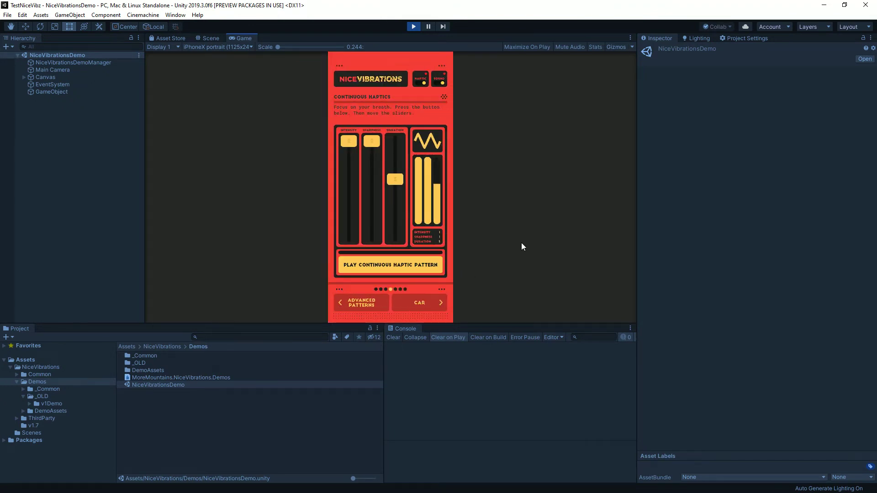
drag(396, 178, 415, 160)
drag(348, 142, 350, 181)
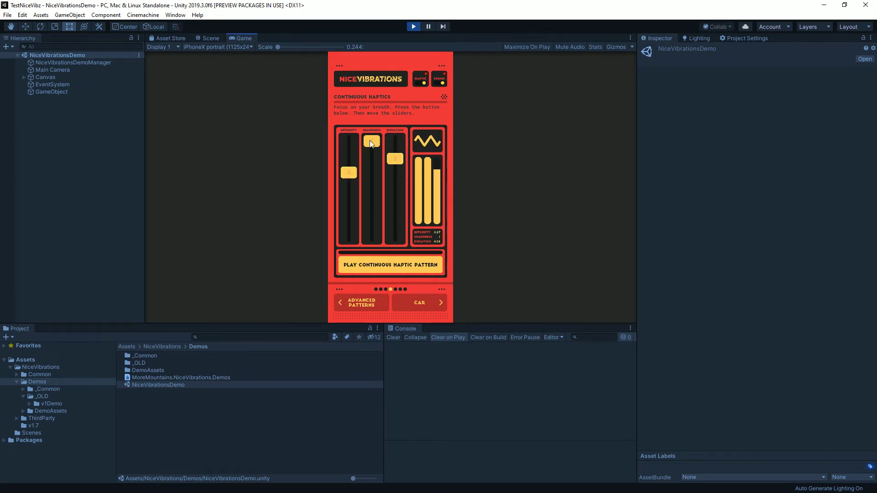
drag(372, 143, 364, 196)
click(402, 264)
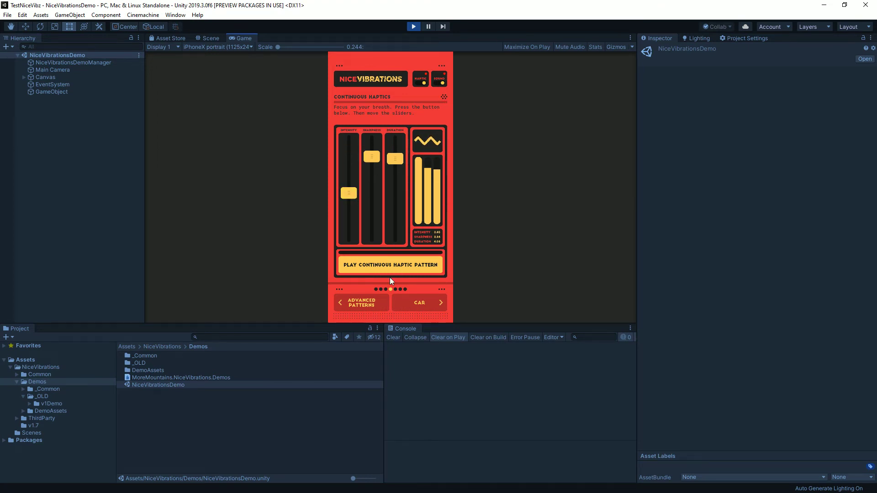
Go to the demo's Car page and rotate the knob to accelerate the car.
click(427, 303)
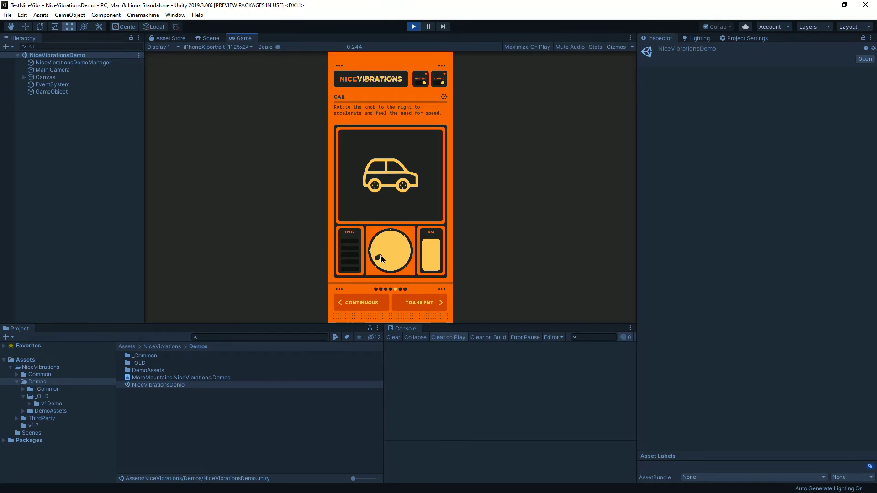
mouse_move(380, 256)
mouse_down()
mouse_move(389, 231)
mouse_move(424, 256)
mouse_move(400, 276)
mouse_move(377, 273)
mouse_up()
drag(416, 220, 318, 348)
On the Transient Haptics page, lower the sharpness and play the transient pattern at full intensity and again at low intensity.
click(434, 308)
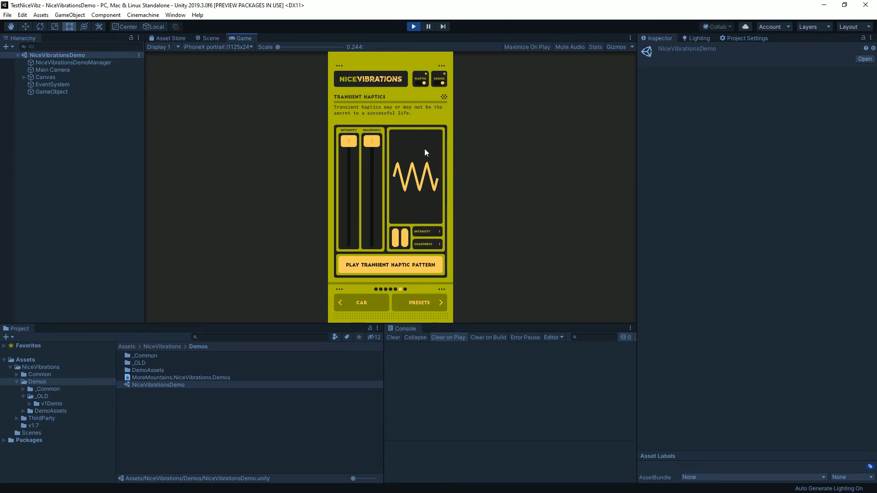
drag(374, 141, 372, 170)
drag(350, 139, 382, 186)
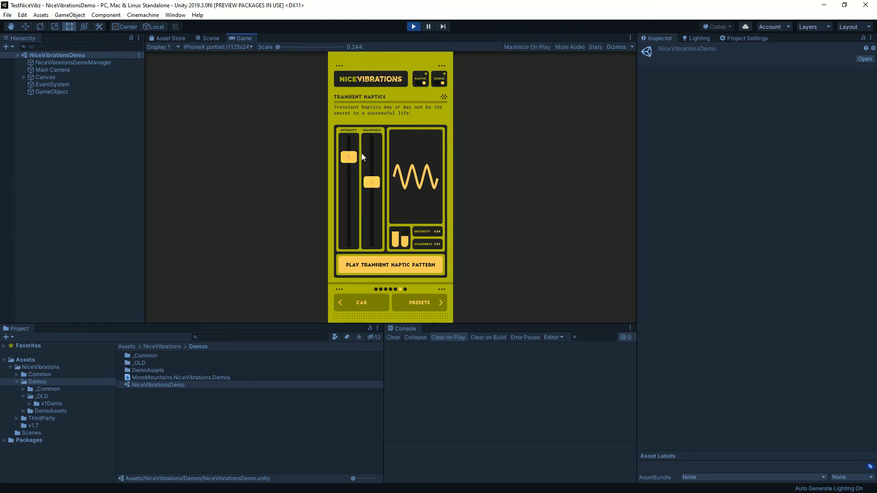
drag(358, 157, 343, 135)
mouse_move(374, 178)
mouse_down()
mouse_move(371, 151)
mouse_move(372, 240)
mouse_move(366, 159)
mouse_move(372, 219)
mouse_move(376, 154)
mouse_move(373, 176)
mouse_up()
click(406, 262)
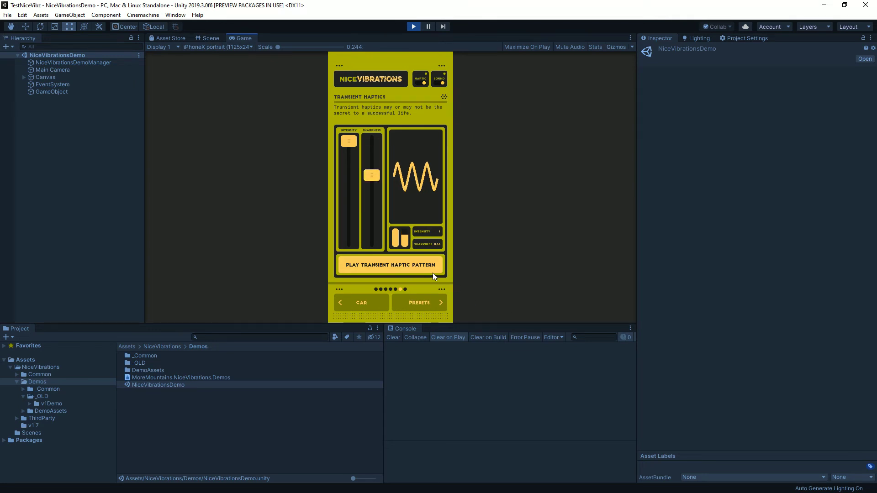
drag(346, 140, 348, 209)
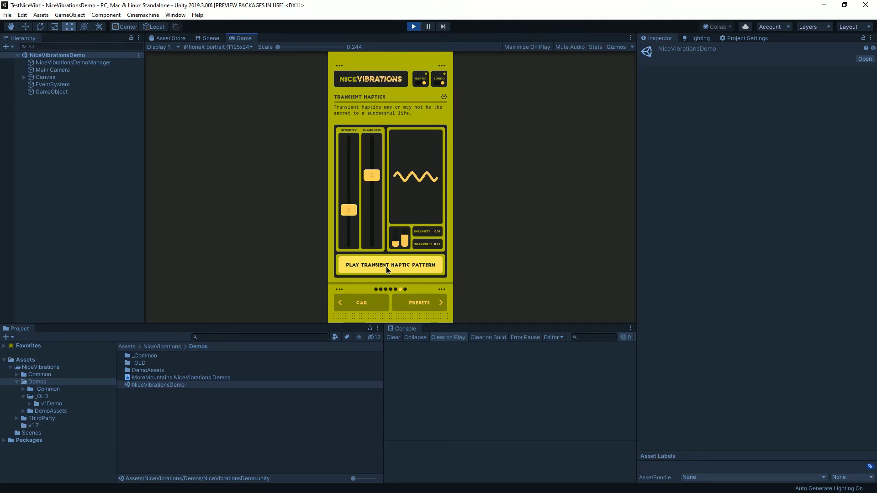
click(385, 267)
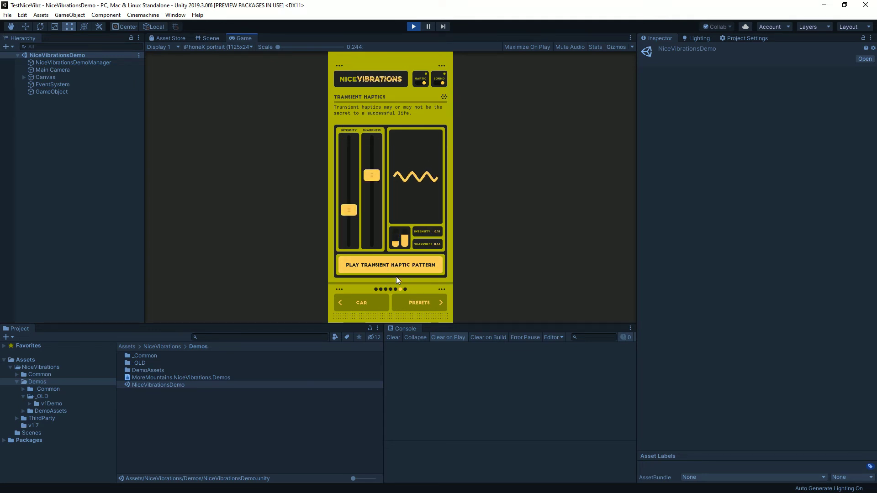
Go to the demo's Presets page and trigger the Warning and Failure haptic presets.
click(435, 308)
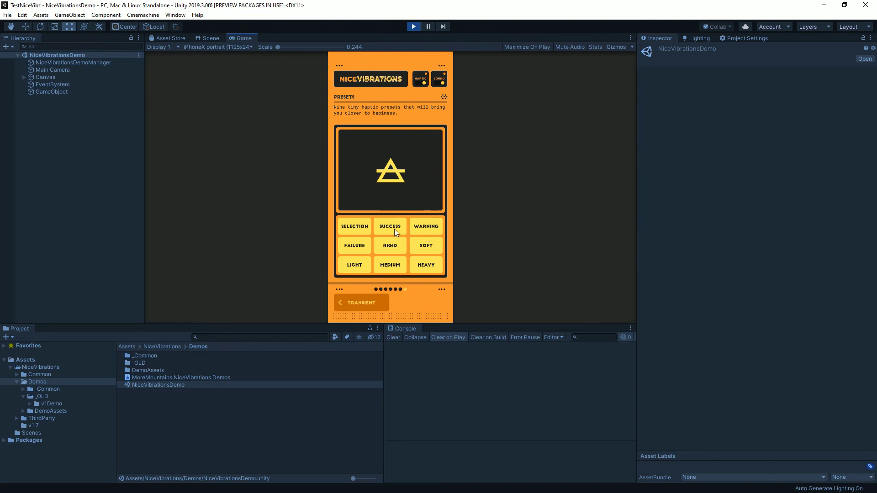
click(423, 228)
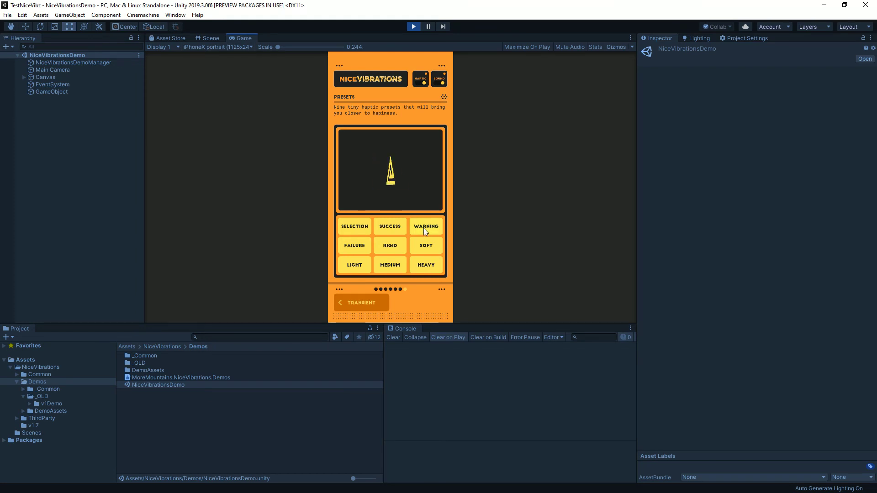
click(352, 246)
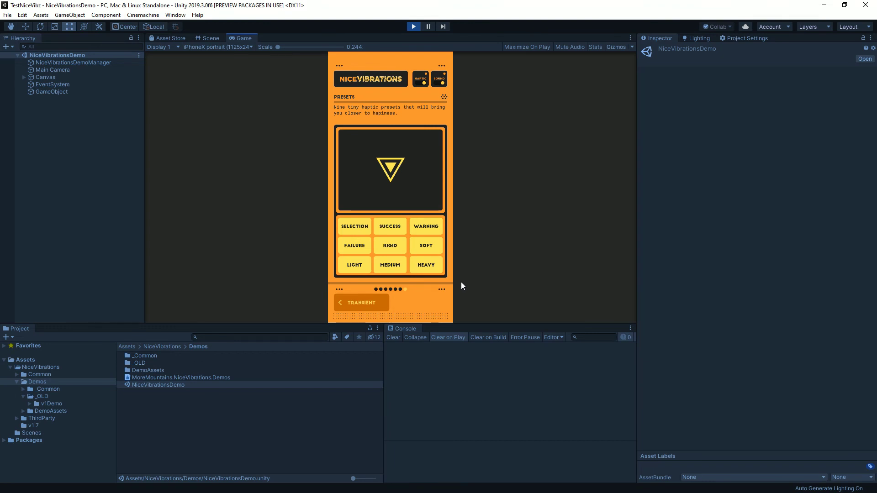
Go back through the demo pages from Presets to the first page, Wobble.
click(370, 305)
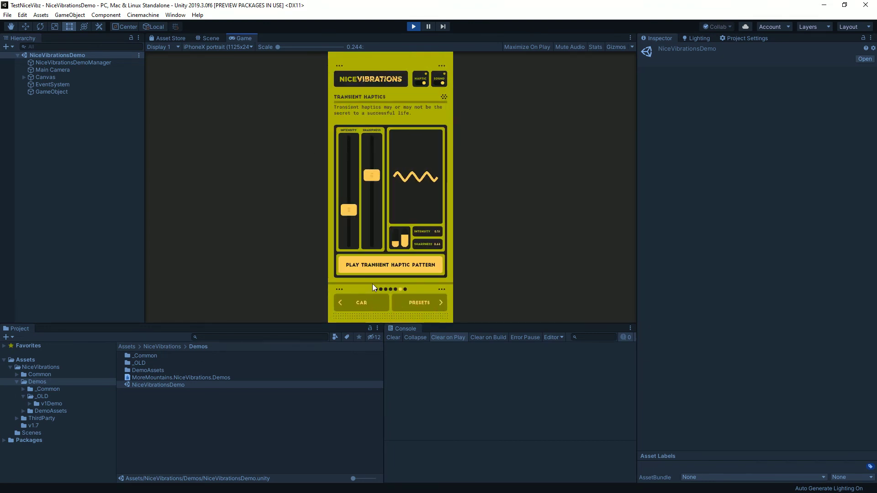
click(358, 301)
click(358, 302)
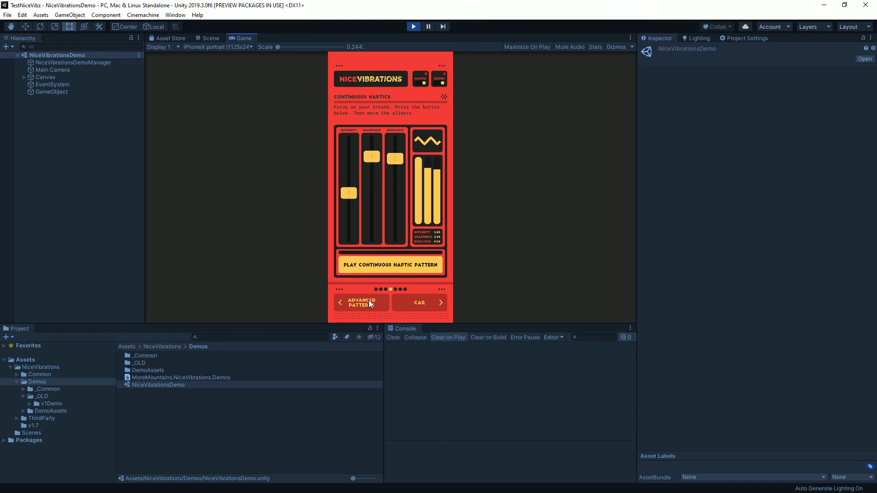
click(368, 303)
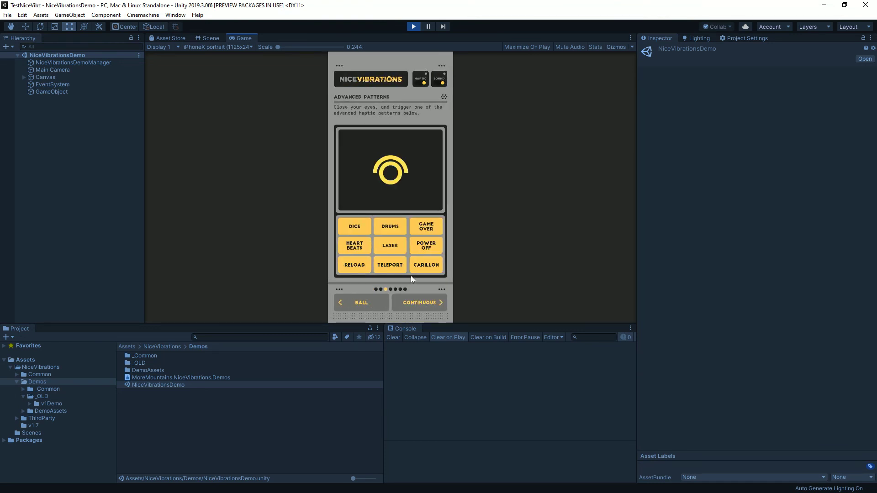
click(376, 302)
click(376, 303)
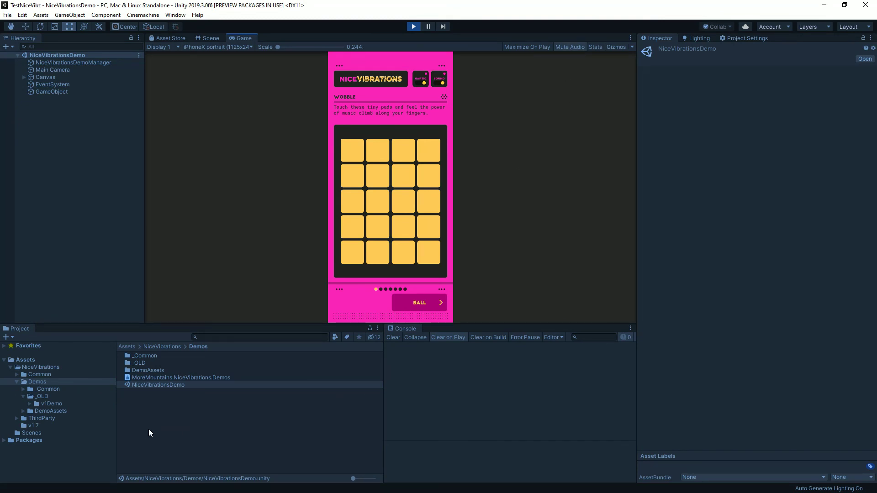
Collapse the Demos folder, look through the ThirdParty and v1.7 folders, and return to the NiceVibrations folder.
click(18, 381)
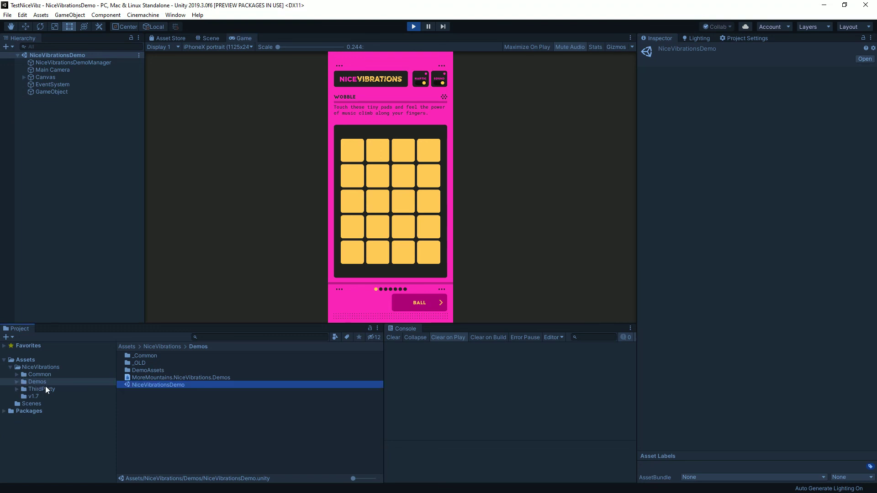
click(53, 388)
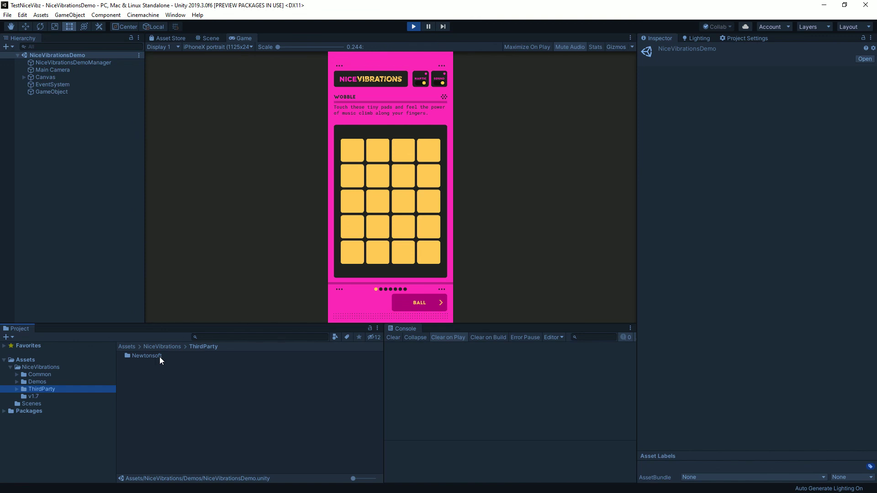
click(207, 337)
click(39, 395)
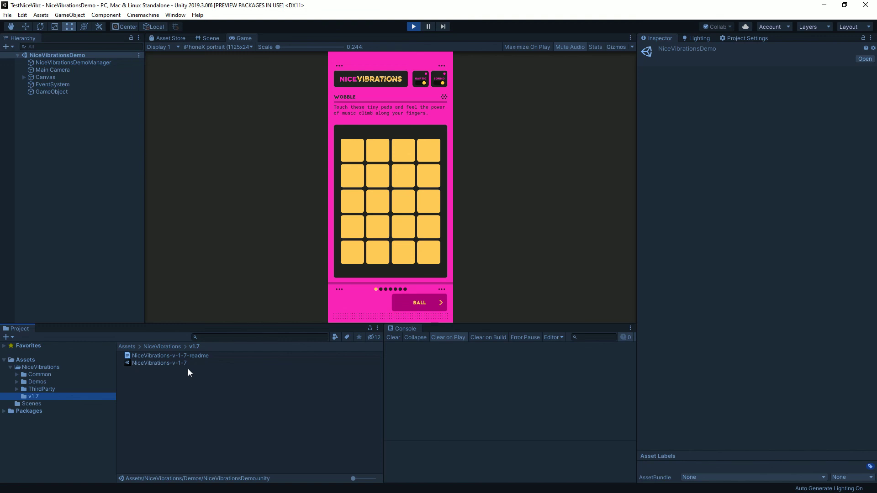
click(173, 367)
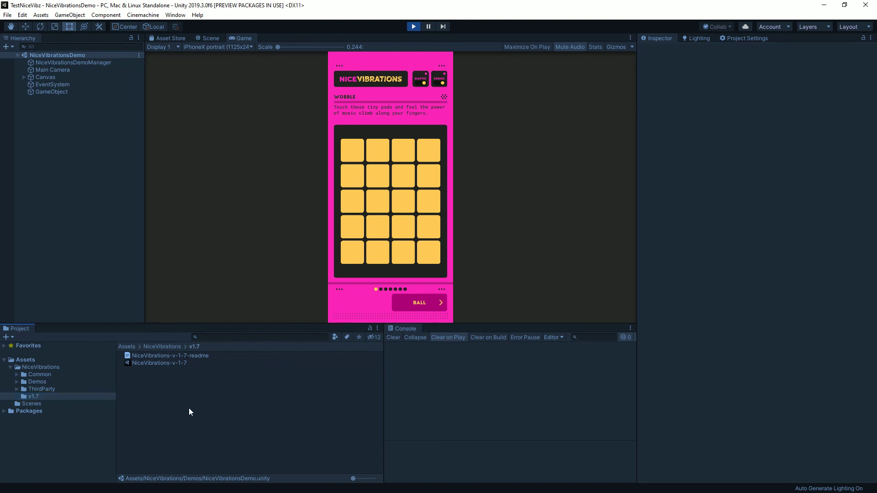
click(40, 367)
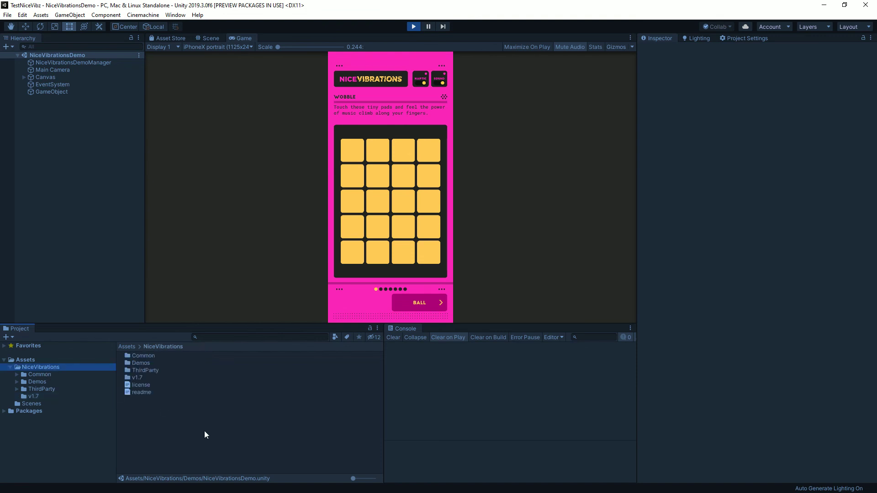